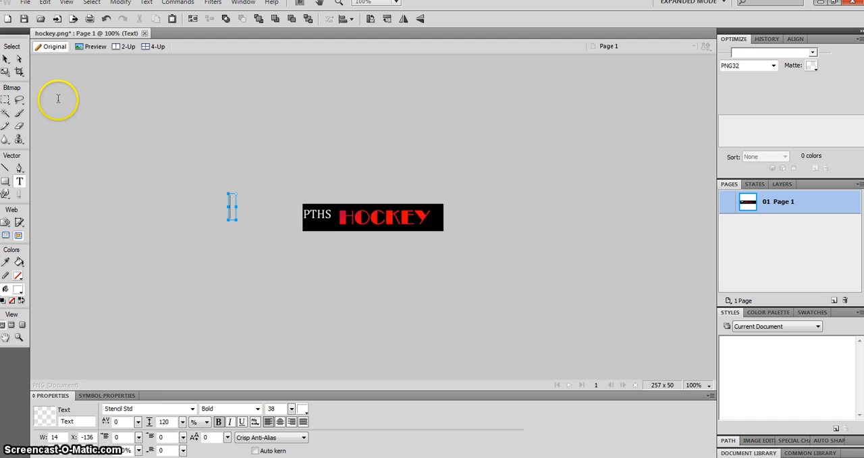
{"action": "left_click", "coordinate": [6, 61]}
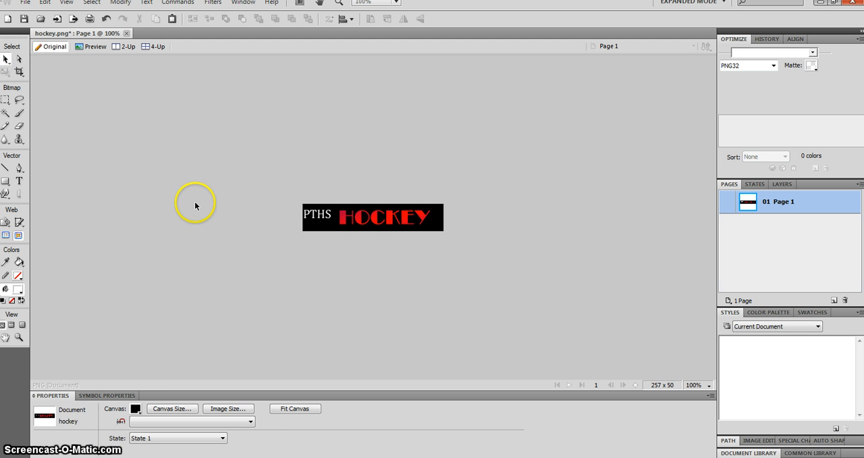
{"action": "left_click", "coordinate": [364, 225]}
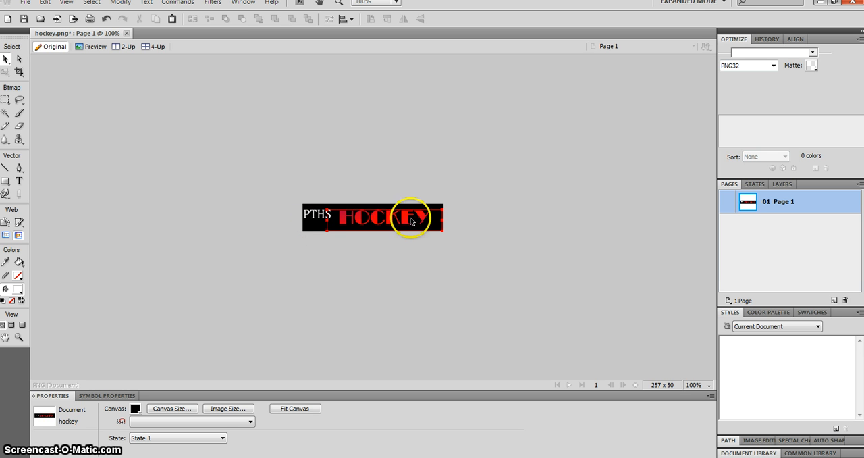
{"action": "left_click", "coordinate": [316, 213]}
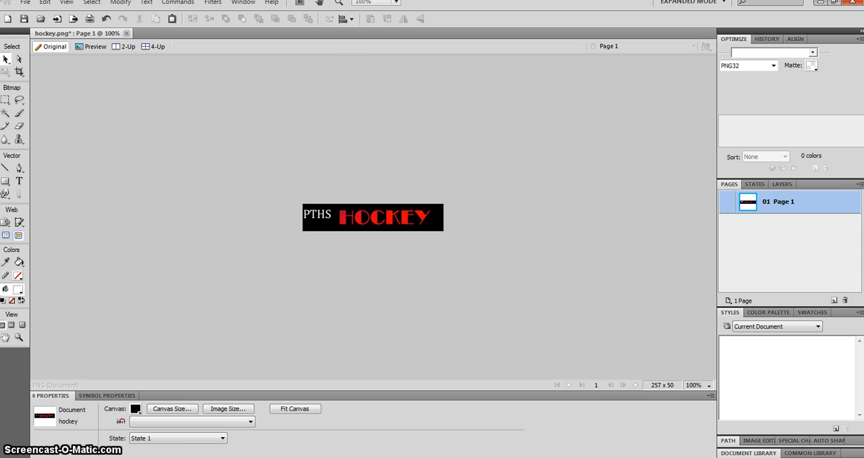
Step: Create a new 257 x 50 pixel document at 72 pixels/inch with a white canvas
{"action": "left_click", "coordinate": [23, 3]}
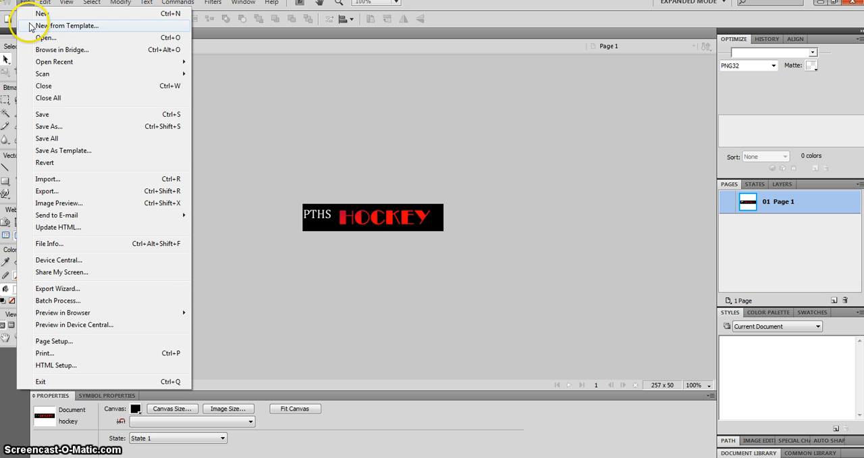
{"action": "left_click", "coordinate": [39, 13]}
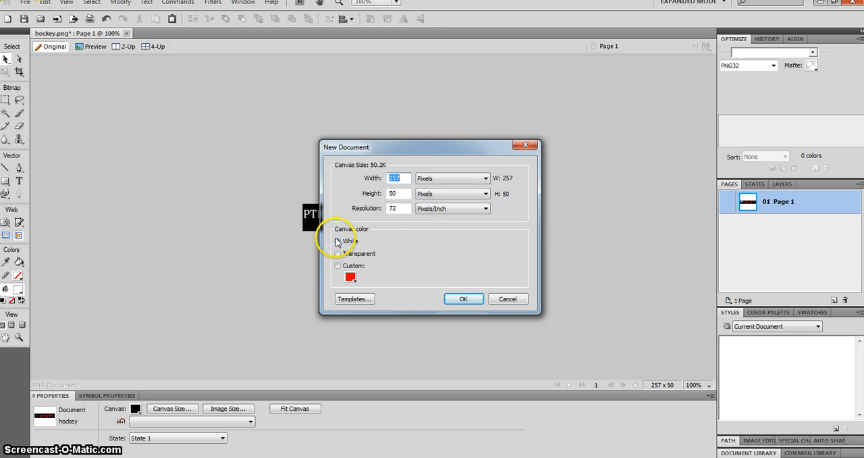
{"action": "left_click", "coordinate": [459, 299]}
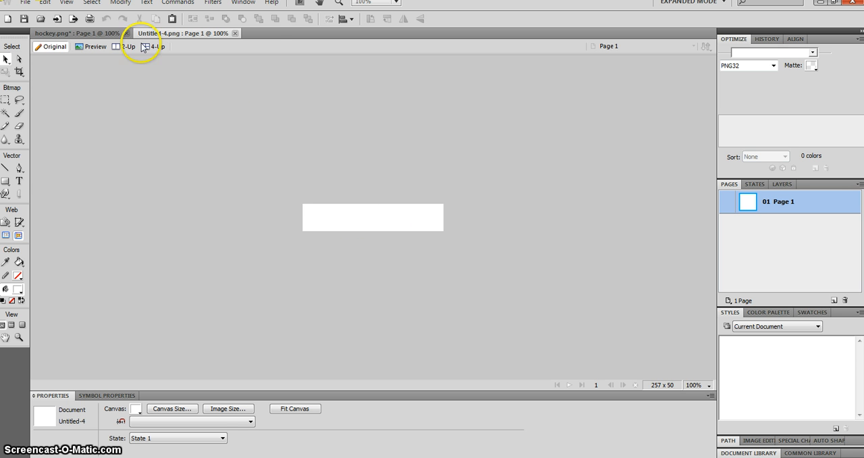
Step: Change the new document's canvas color to custom red #FF0000
{"action": "left_click", "coordinate": [121, 3]}
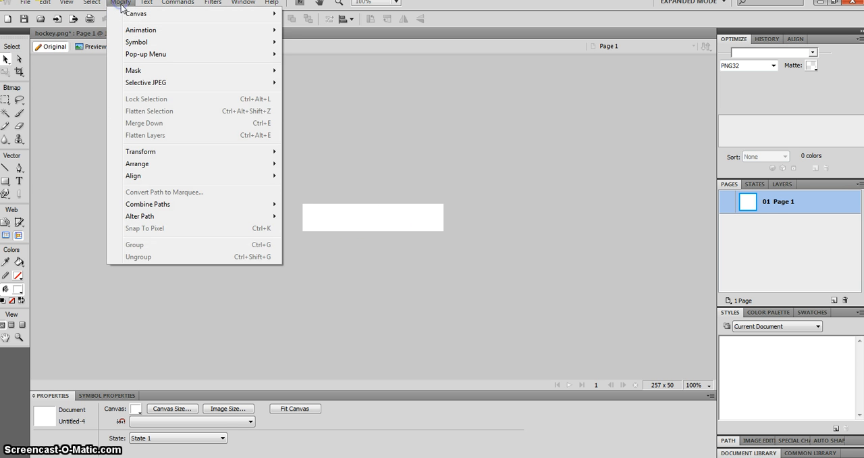
{"action": "mouse_move", "coordinate": [203, 13]}
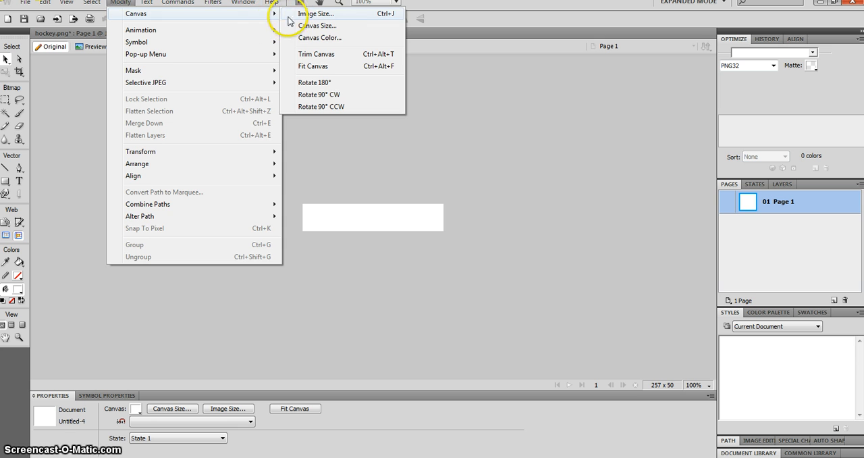
{"action": "left_click", "coordinate": [306, 38]}
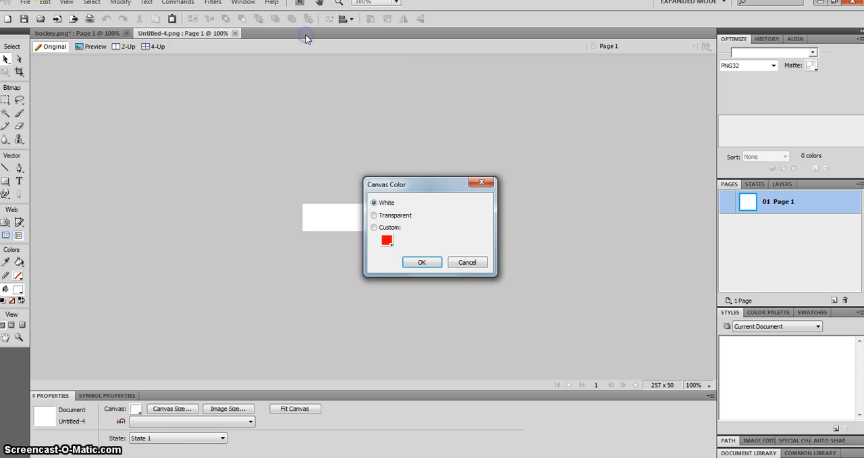
{"action": "left_click", "coordinate": [387, 241]}
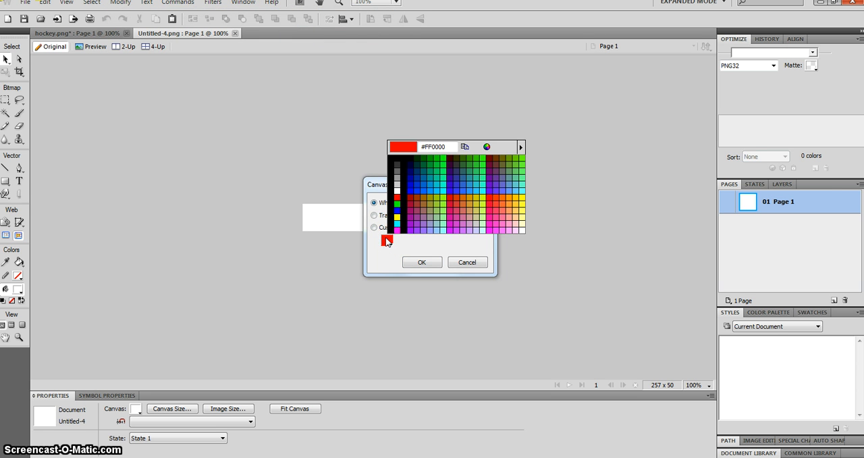
{"action": "left_click", "coordinate": [397, 197]}
{"action": "left_click", "coordinate": [414, 262]}
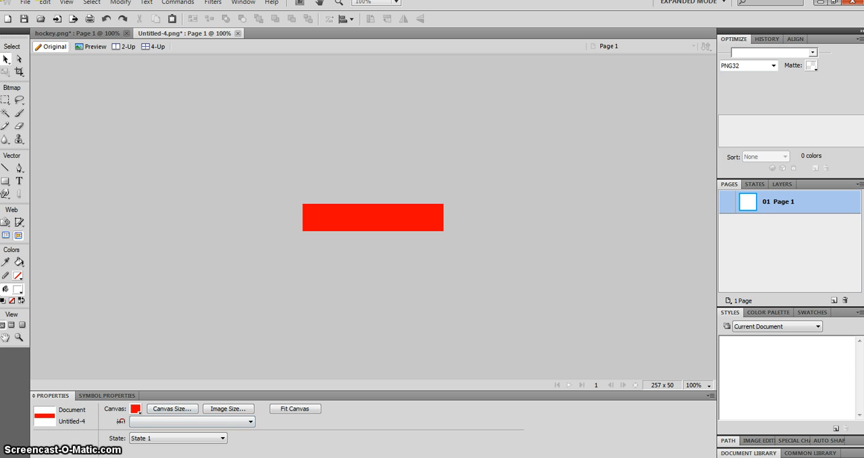
Step: Draw a text box about 168 px wide on the red banner and enter MEDIA in white Stencil Std Bold, size 38
{"action": "left_click", "coordinate": [19, 181]}
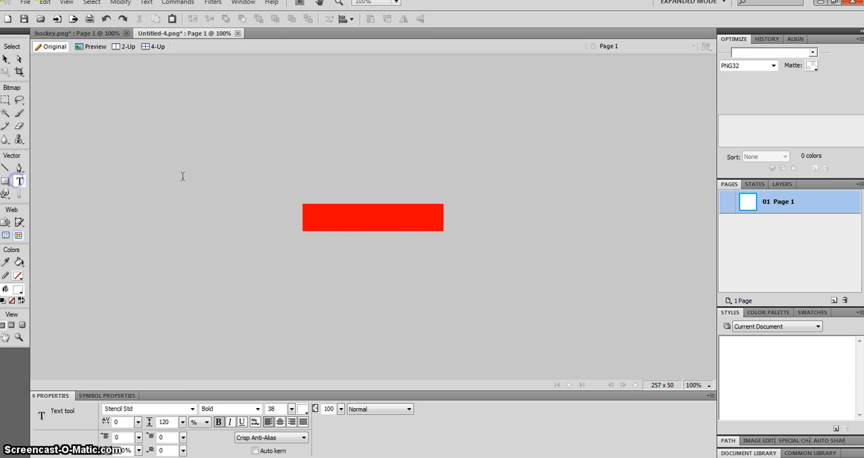
{"action": "left_click", "coordinate": [317, 212]}
{"action": "left_click_drag", "start_coordinate": [407, 231], "coordinate": [408, 234]}
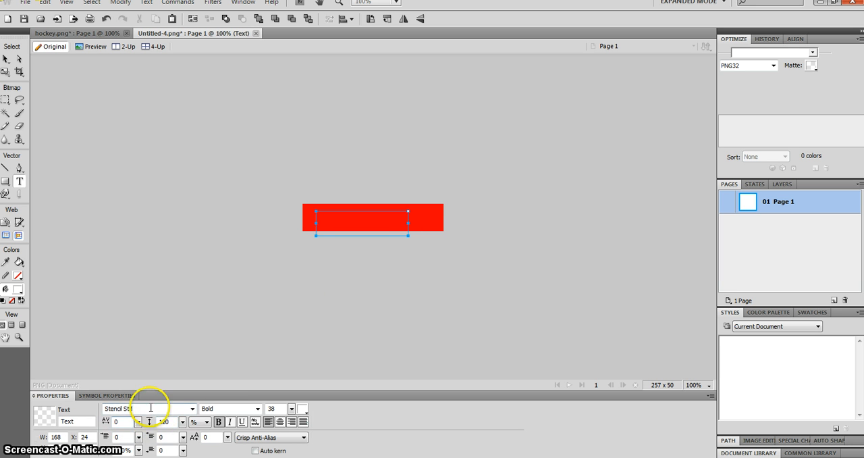
{"action": "type", "text": "MEDIA"}
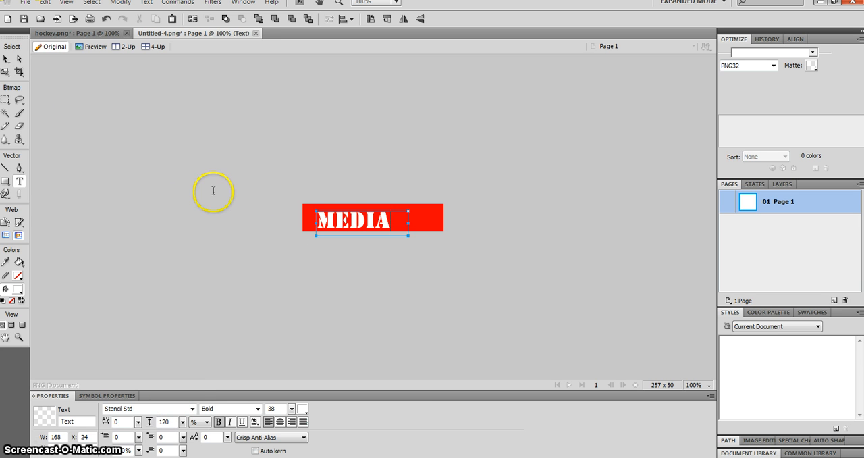
Step: Move the MEDIA text box to the center of the banner, at about X 45, and deselect it
{"action": "left_click", "coordinate": [6, 59]}
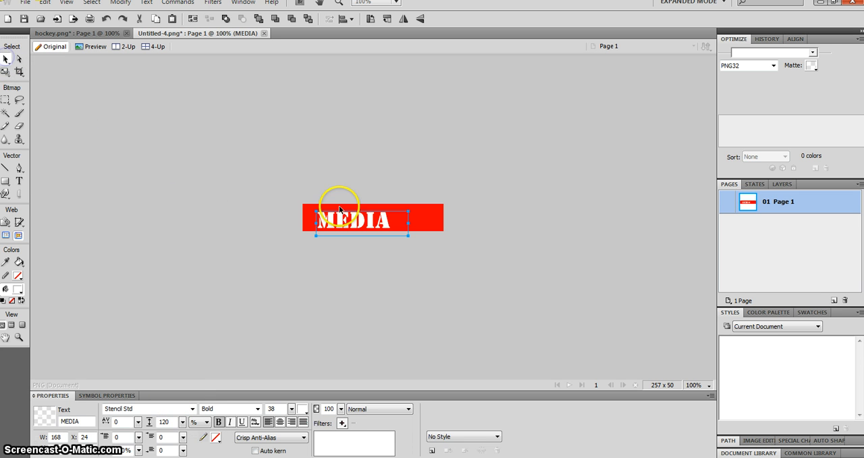
{"action": "left_click_drag", "start_coordinate": [346, 216], "coordinate": [356, 214]}
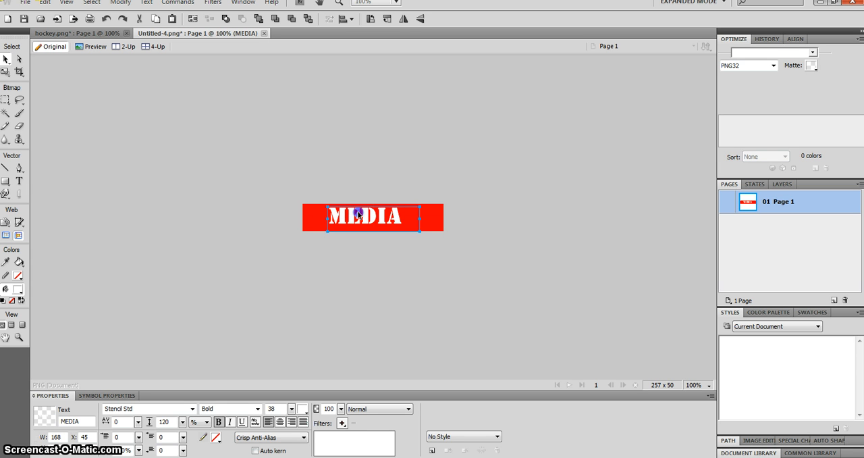
{"action": "left_click_drag", "start_coordinate": [357, 215], "coordinate": [358, 215]}
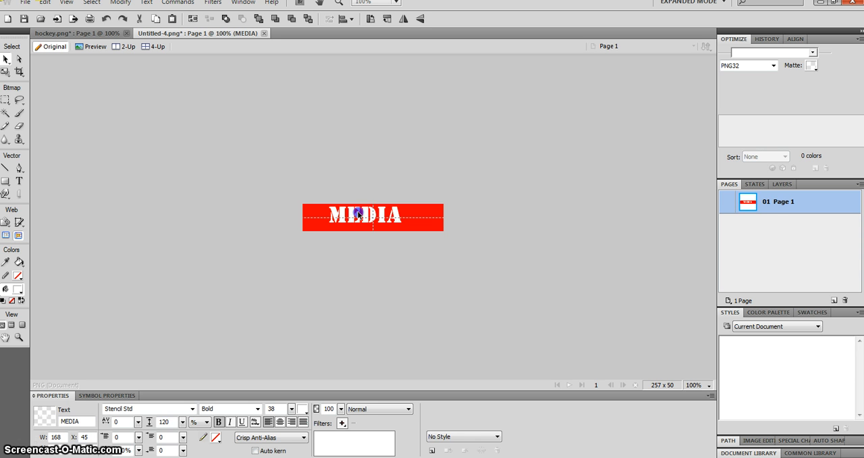
{"action": "left_click_drag", "start_coordinate": [362, 213], "coordinate": [361, 216]}
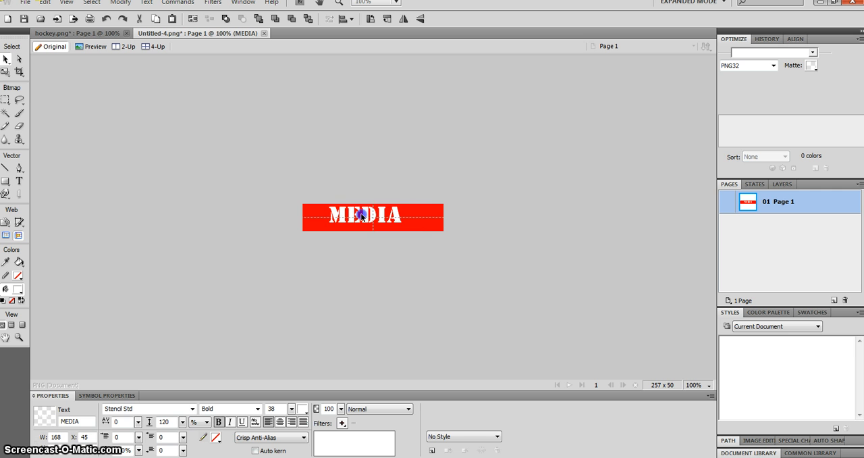
{"action": "left_click", "coordinate": [424, 195]}
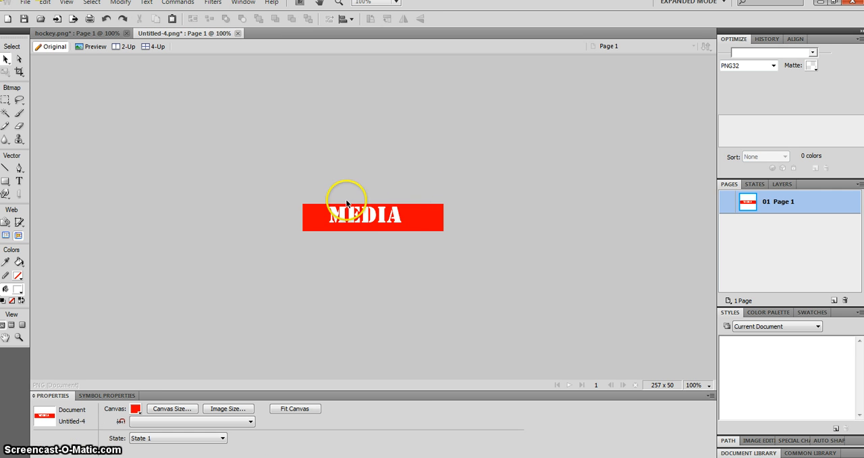
Step: Switch bold off and back on for the whole word MEDIA, and center-align it within its text box
{"action": "left_click", "coordinate": [398, 219]}
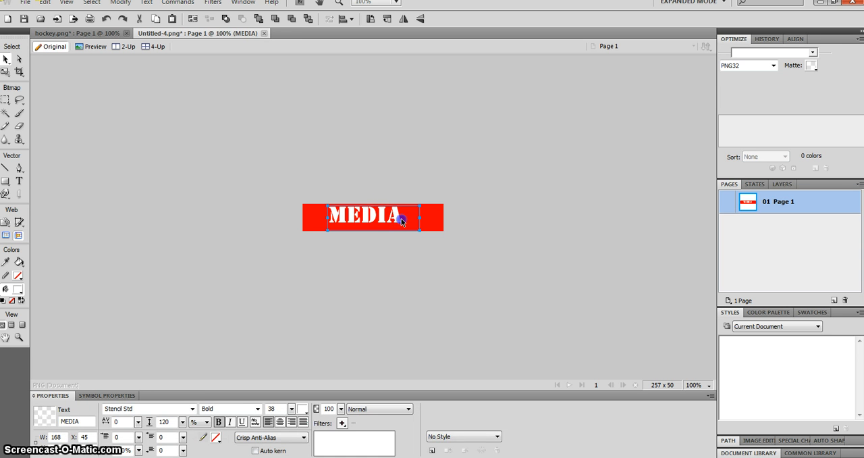
{"action": "double_click", "coordinate": [401, 221]}
{"action": "left_click_drag", "start_coordinate": [402, 221], "coordinate": [261, 212]}
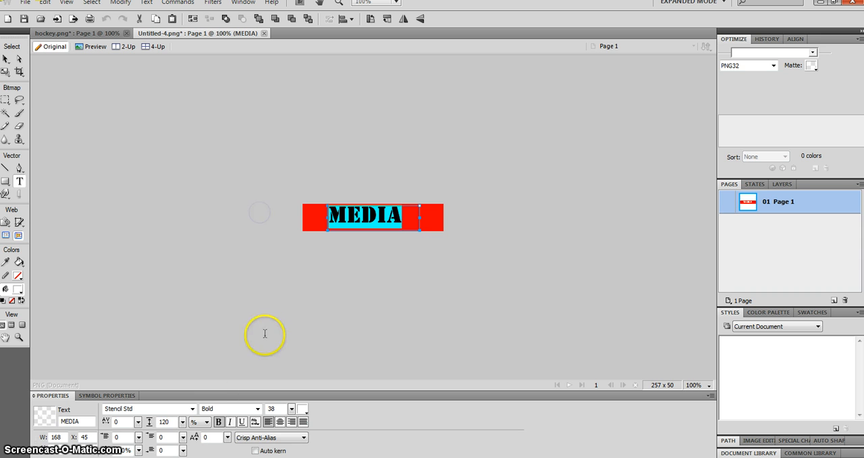
{"action": "left_click", "coordinate": [301, 438]}
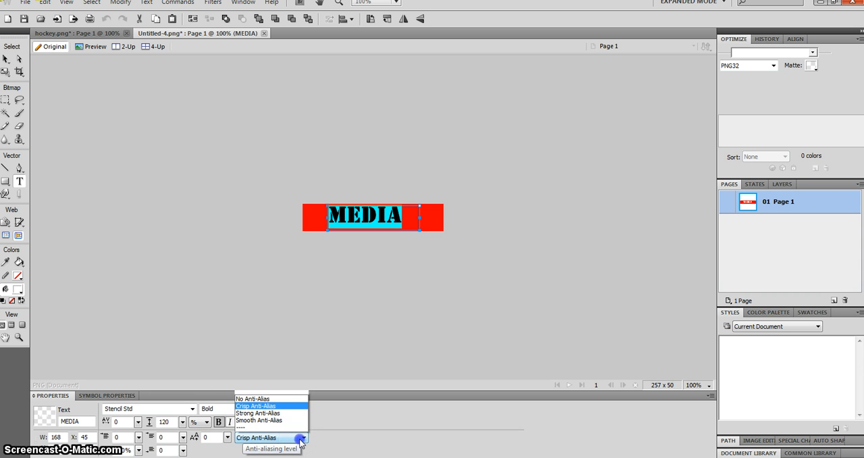
{"action": "left_click", "coordinate": [338, 391]}
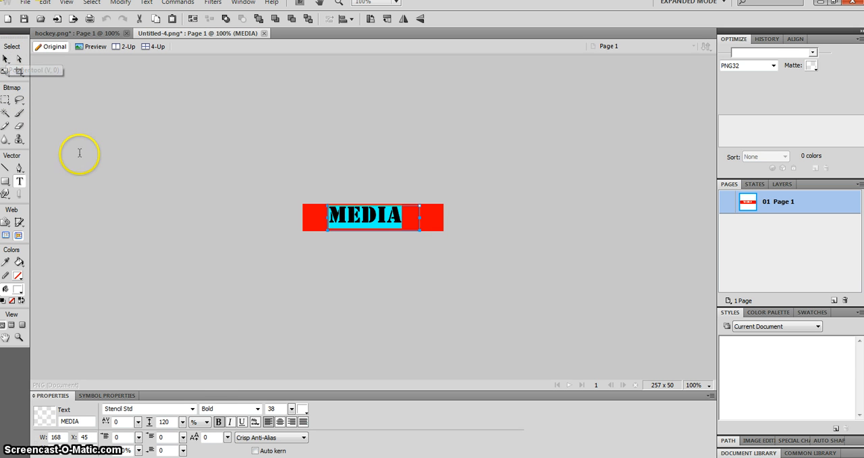
{"action": "left_click", "coordinate": [219, 422]}
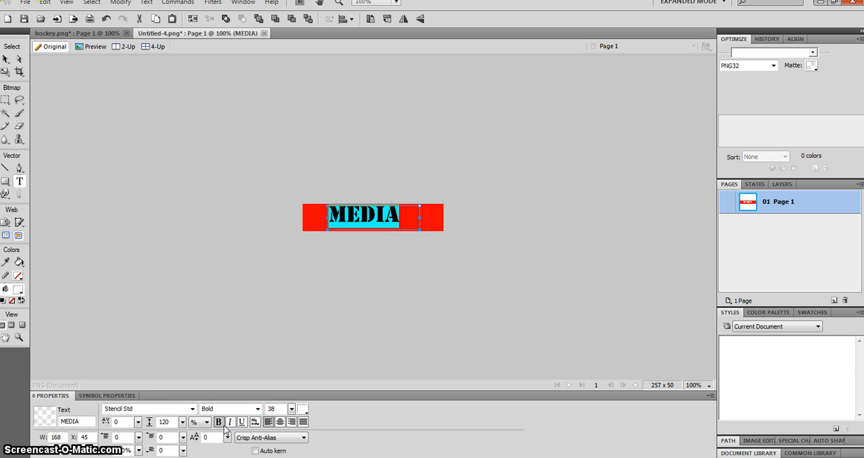
{"action": "left_click", "coordinate": [221, 426]}
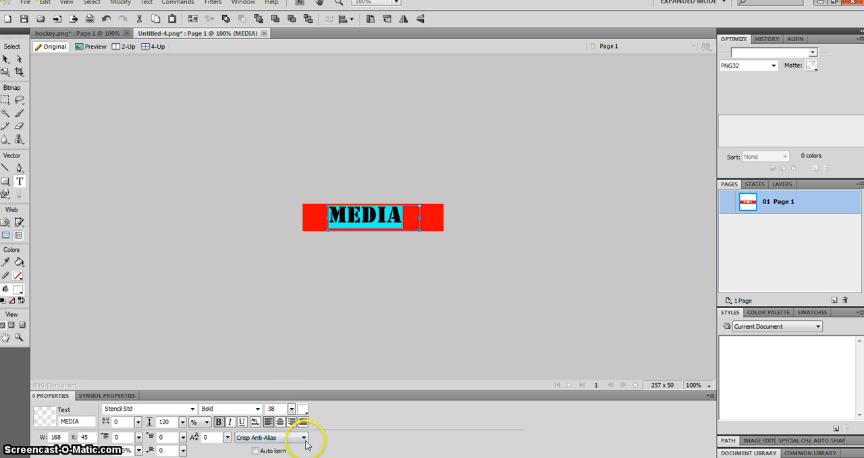
{"action": "left_click", "coordinate": [279, 421]}
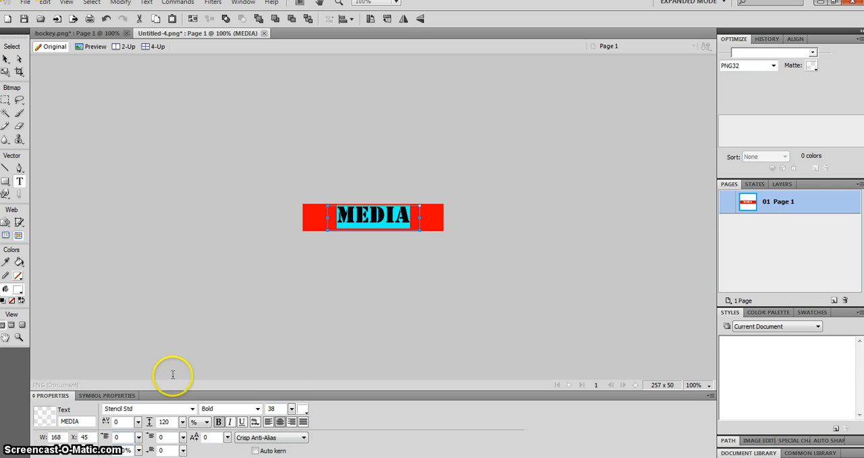
{"action": "left_click", "coordinate": [235, 334]}
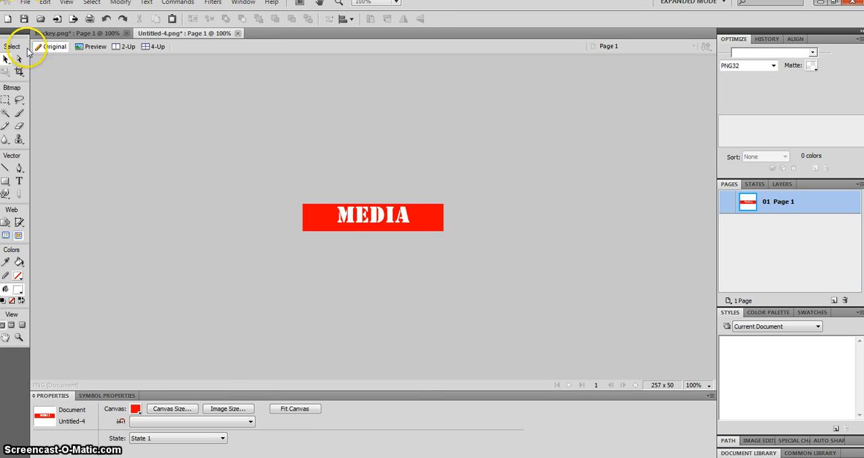
Step: Set the MEDIA text's blend mode to Color Burn and give its letters a blue stroke outside the path
{"action": "left_click", "coordinate": [358, 221]}
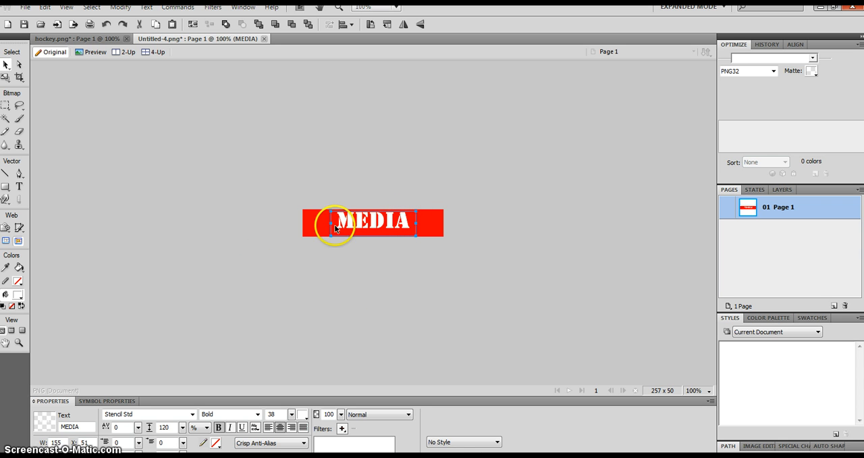
{"action": "left_click", "coordinate": [412, 236]}
{"action": "left_click", "coordinate": [411, 236]}
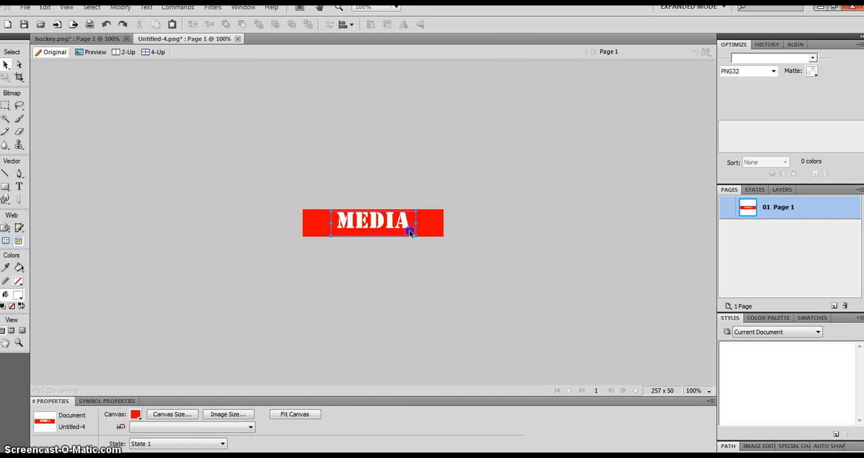
{"action": "left_click", "coordinate": [409, 415]}
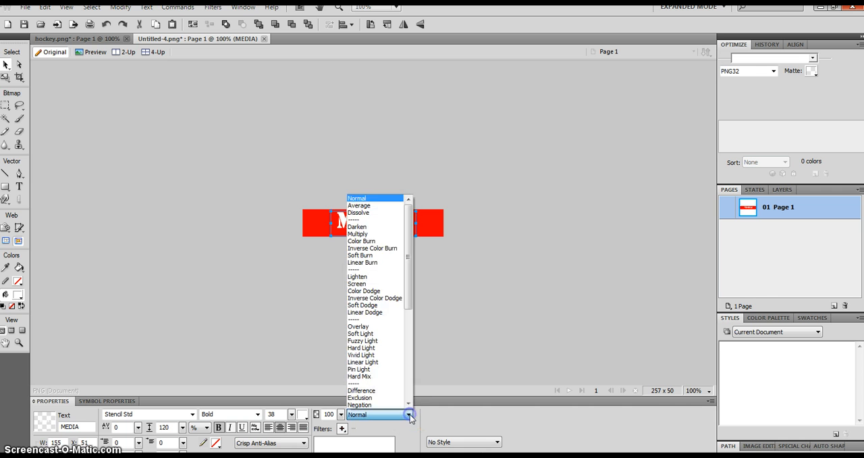
{"action": "left_click", "coordinate": [369, 241]}
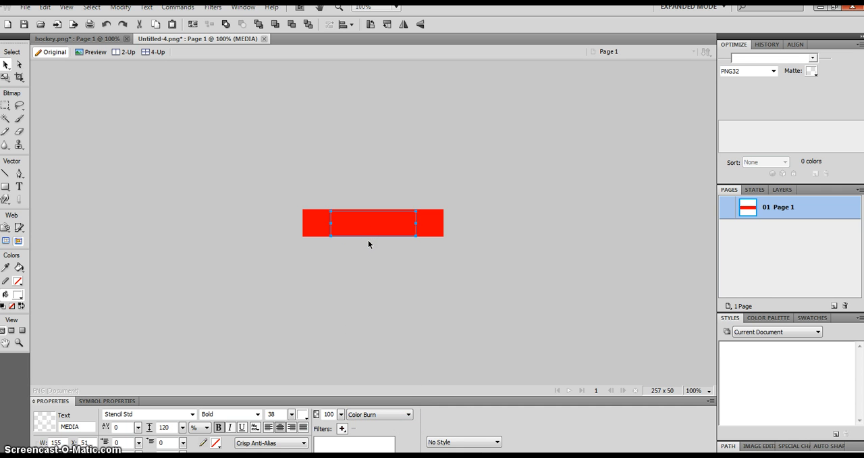
{"action": "left_click", "coordinate": [216, 444]}
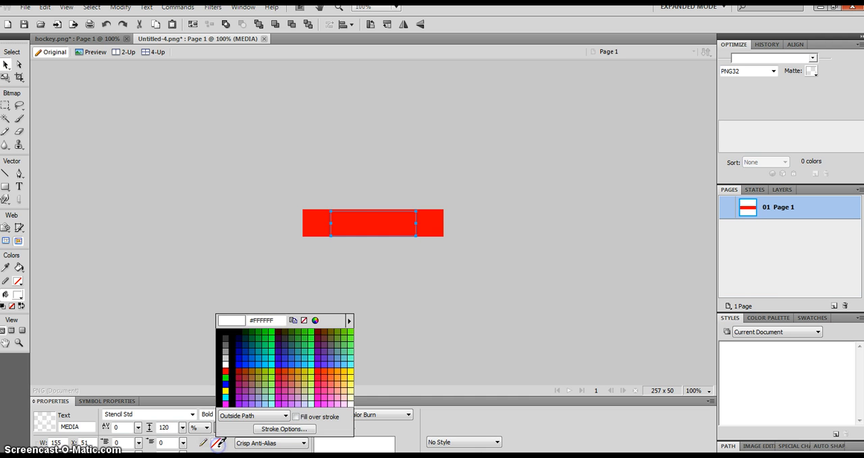
{"action": "left_click", "coordinate": [226, 383]}
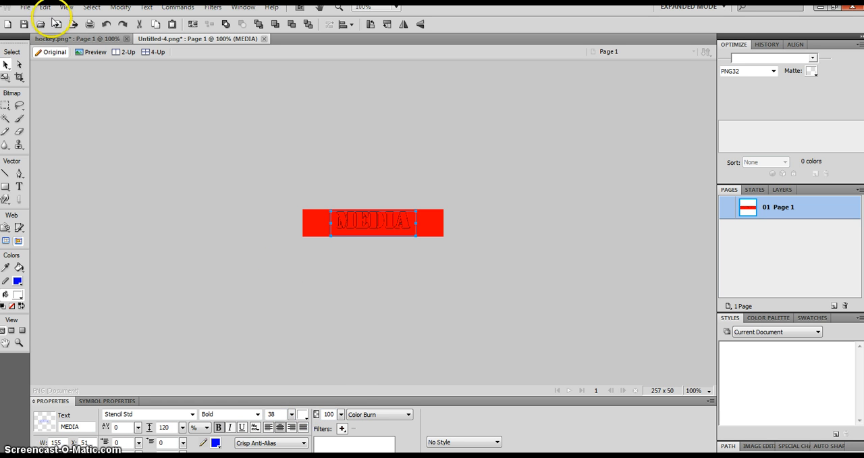
Step: Undo the blue stroke and the Color Burn blend mode on the MEDIA text
{"action": "left_click", "coordinate": [44, 8]}
{"action": "left_click", "coordinate": [51, 19]}
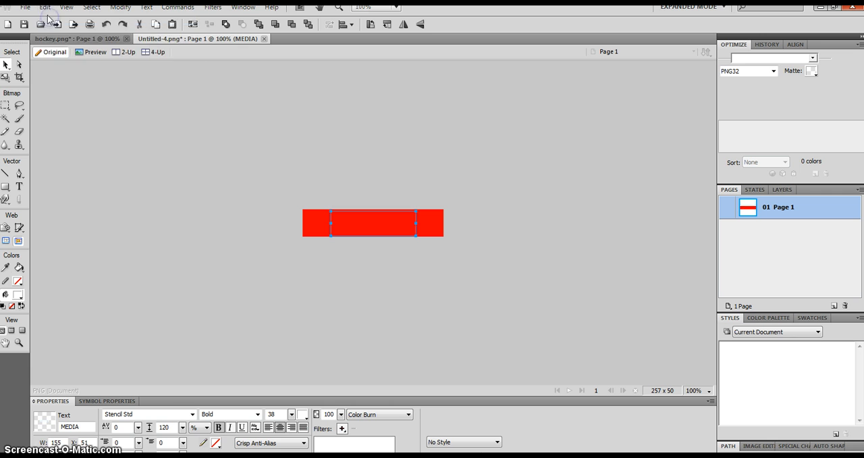
{"action": "left_click", "coordinate": [44, 8]}
{"action": "left_click", "coordinate": [50, 19]}
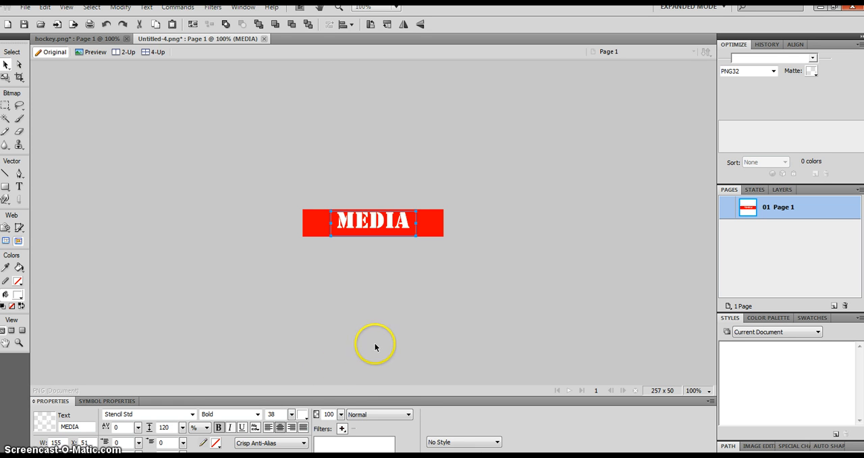
Step: Set the MEDIA text's blend mode to Dissolve and give its letters a grey #999999 stroke
{"action": "left_click", "coordinate": [409, 414]}
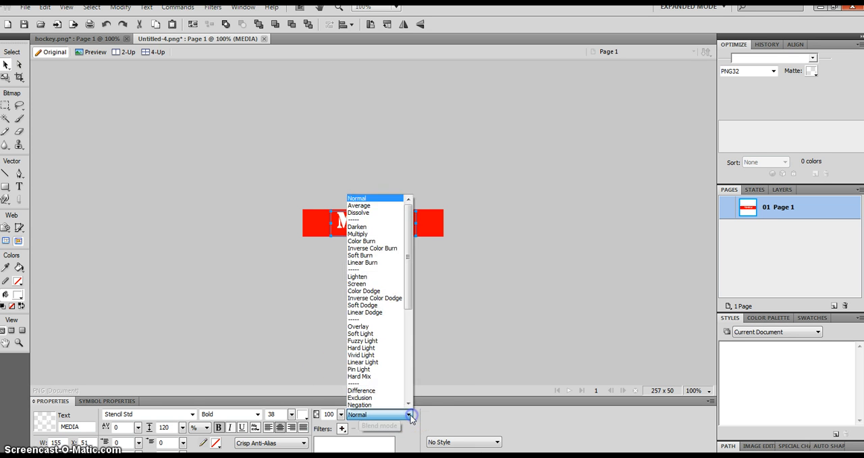
{"action": "mouse_move", "coordinate": [408, 263]}
{"action": "left_mouse_down"}
{"action": "mouse_move", "coordinate": [407, 338]}
{"action": "mouse_move", "coordinate": [422, 385]}
{"action": "left_mouse_up"}
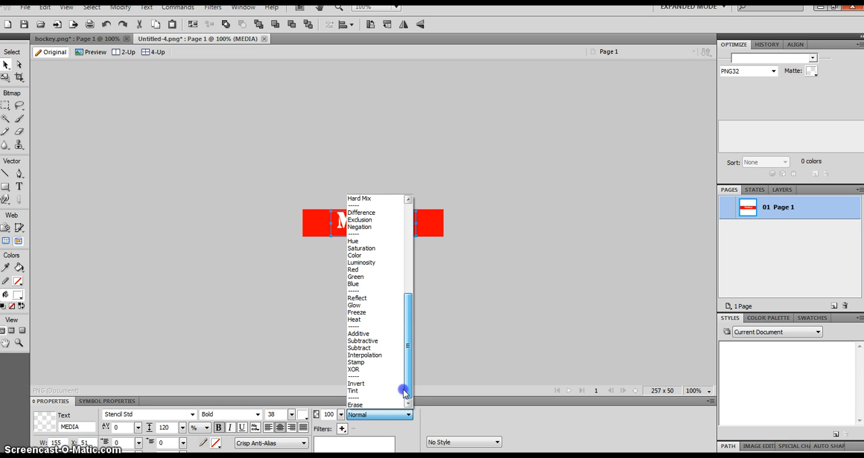
{"action": "mouse_move", "coordinate": [399, 396]}
{"action": "left_mouse_down"}
{"action": "mouse_move", "coordinate": [409, 387]}
{"action": "mouse_move", "coordinate": [405, 289]}
{"action": "left_mouse_up"}
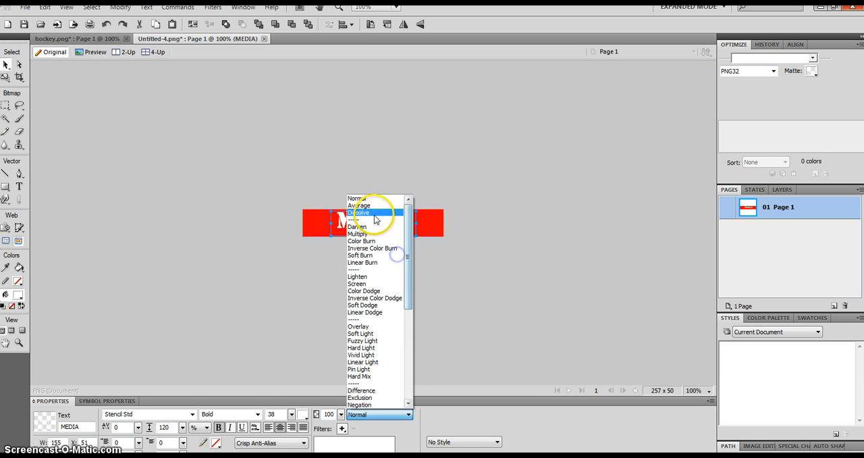
{"action": "left_click", "coordinate": [376, 213]}
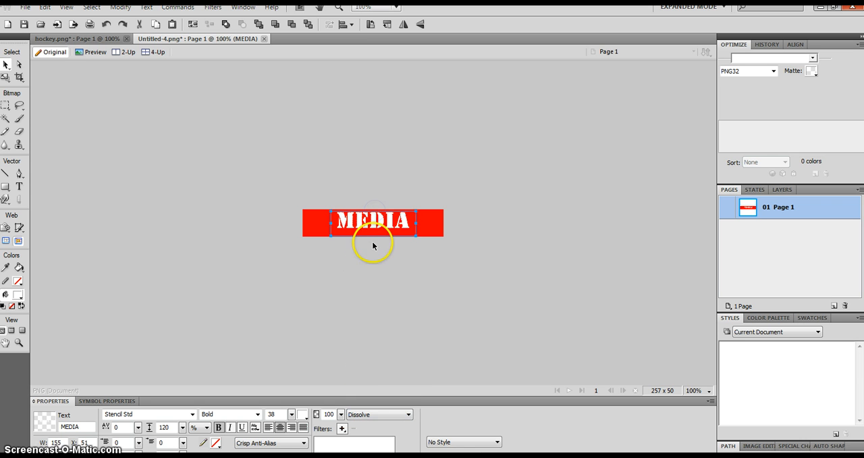
{"action": "left_click", "coordinate": [216, 444]}
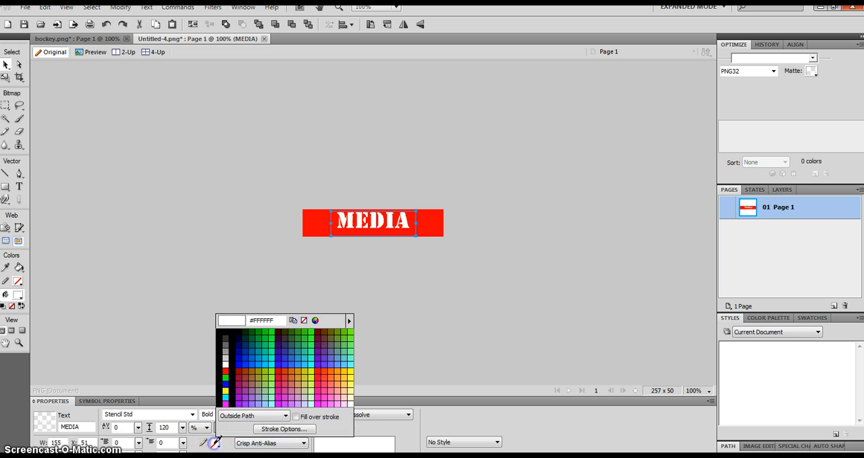
{"action": "left_click", "coordinate": [232, 347]}
{"action": "left_click", "coordinate": [318, 321]}
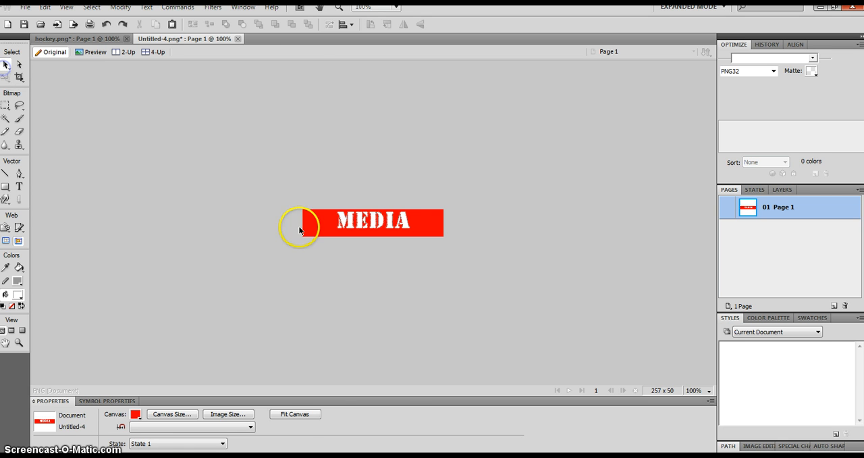
{"action": "left_click", "coordinate": [347, 232]}
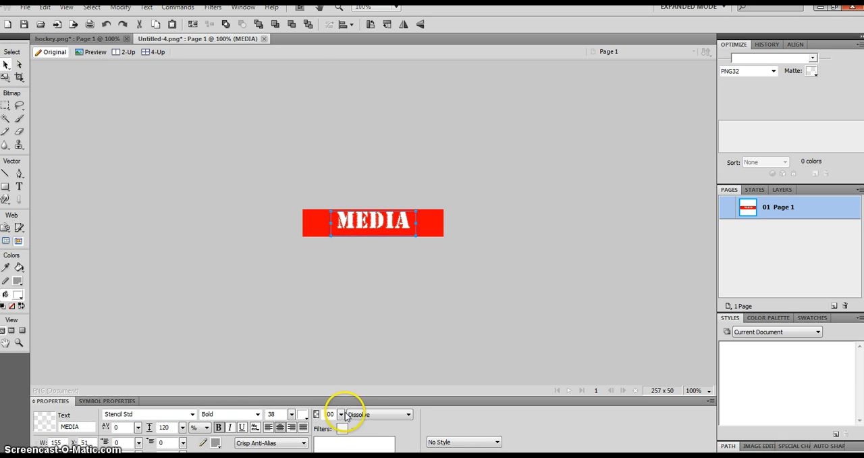
{"action": "left_click_drag", "start_coordinate": [148, 234], "coordinate": [110, 231]}
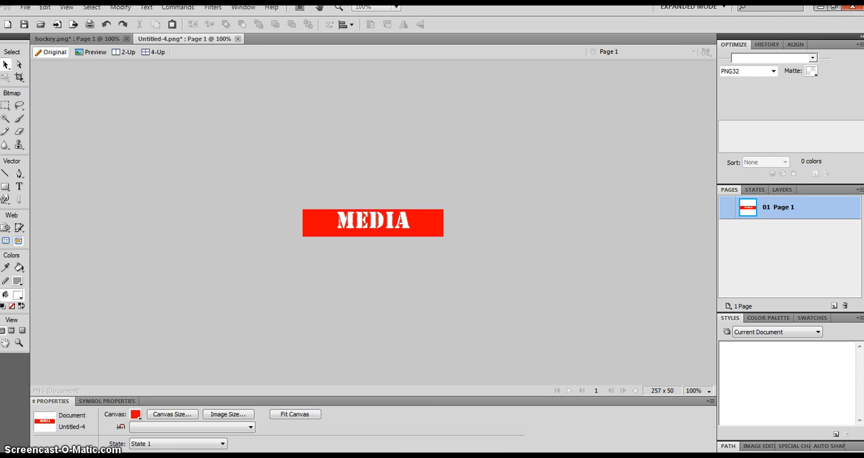
{"action": "left_click", "coordinate": [19, 186]}
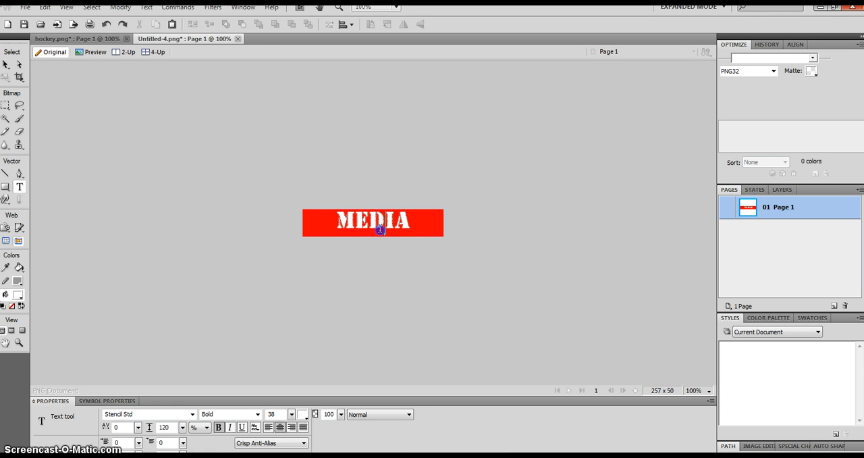
{"action": "left_click", "coordinate": [381, 229]}
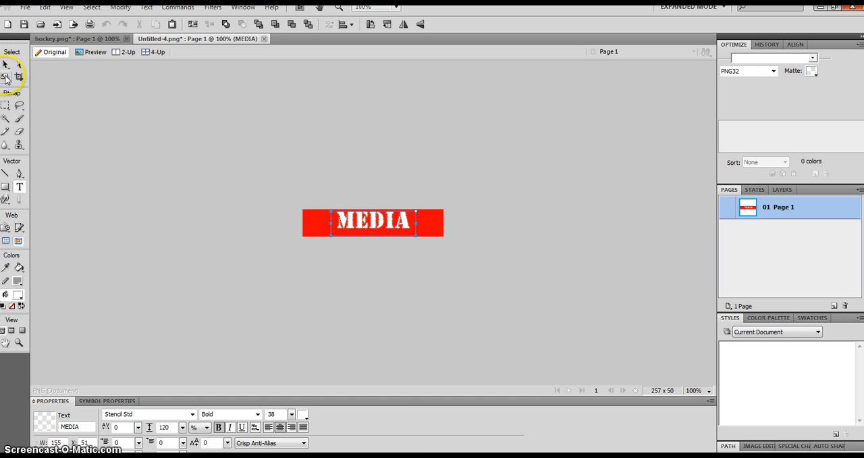
{"action": "left_click", "coordinate": [5, 65]}
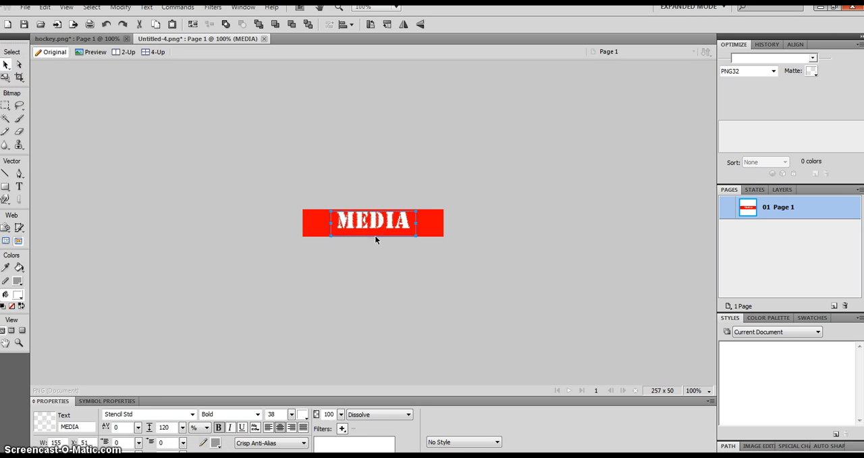
{"action": "left_click", "coordinate": [388, 246]}
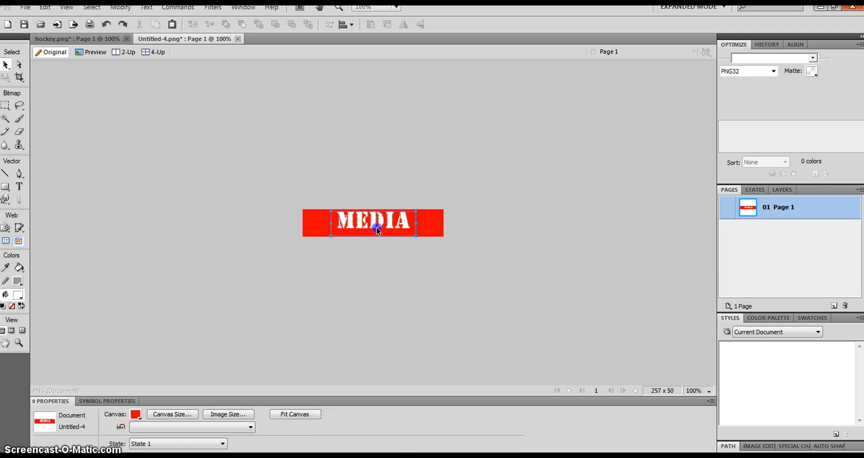
Step: Nudge the MEDIA text box down toward the banner's lower edge and right to about X 75
{"action": "left_click", "coordinate": [376, 228]}
{"action": "key", "text": "Down"}
{"action": "key", "text": "Down"}
{"action": "key", "text": "Down"}
{"action": "key", "text": "Down"}
{"action": "key", "text": "Down"}
{"action": "key", "text": "Down"}
{"action": "key", "text": "Down"}
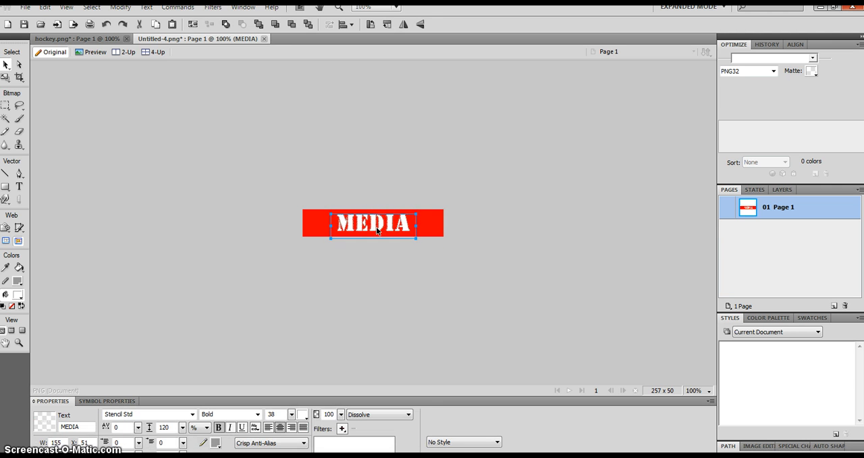
{"action": "key", "text": "Right"}
{"action": "key", "text": "Right"}
{"action": "key", "text": "Right"}
{"action": "key", "text": "Right"}
{"action": "key", "text": "Right"}
{"action": "key", "text": "Right"}
{"action": "key", "text": "Right"}
{"action": "key", "text": "Right"}
{"action": "key", "text": "Right"}
{"action": "key", "text": "Right"}
{"action": "key", "text": "Right"}
{"action": "key", "text": "Down"}
{"action": "key", "text": "Down"}
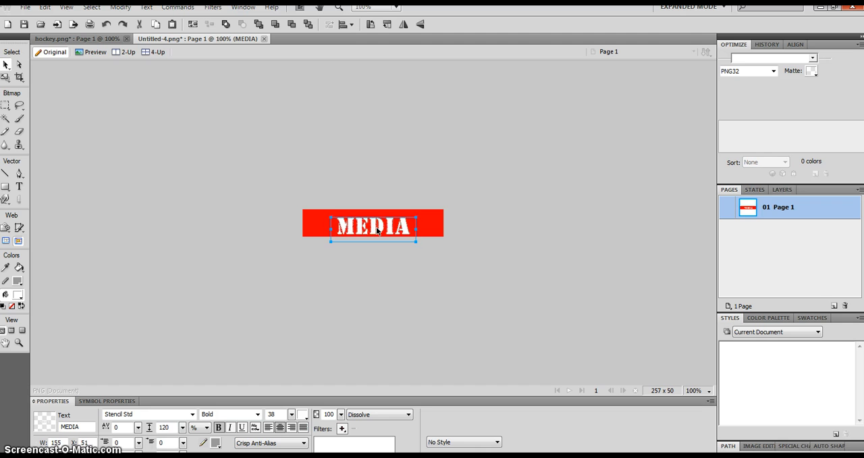
{"action": "key", "text": "Right"}
{"action": "key", "text": "Right"}
{"action": "key", "text": "Right"}
{"action": "key", "text": "Right"}
{"action": "key", "text": "Right"}
{"action": "key", "text": "Right"}
{"action": "key", "text": "Right"}
{"action": "key", "text": "Right"}
{"action": "key", "text": "Right"}
{"action": "key", "text": "Right"}
{"action": "key", "text": "Right"}
{"action": "key", "text": "Right"}
{"action": "key", "text": "Right"}
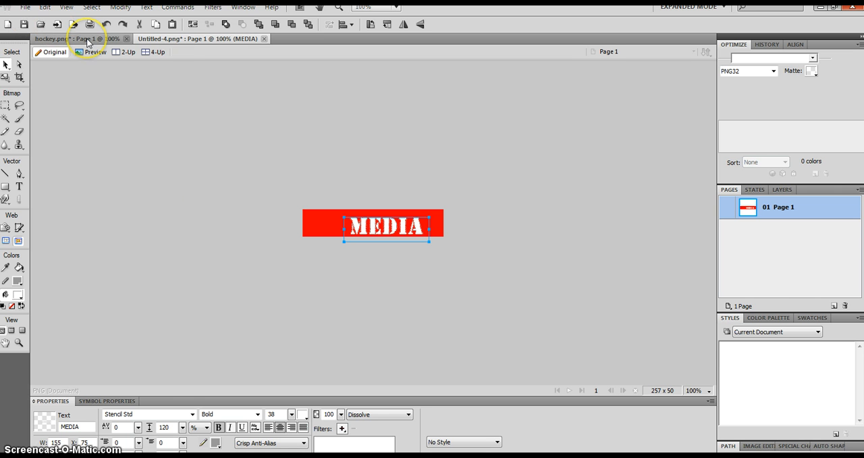
{"action": "left_click", "coordinate": [25, 8]}
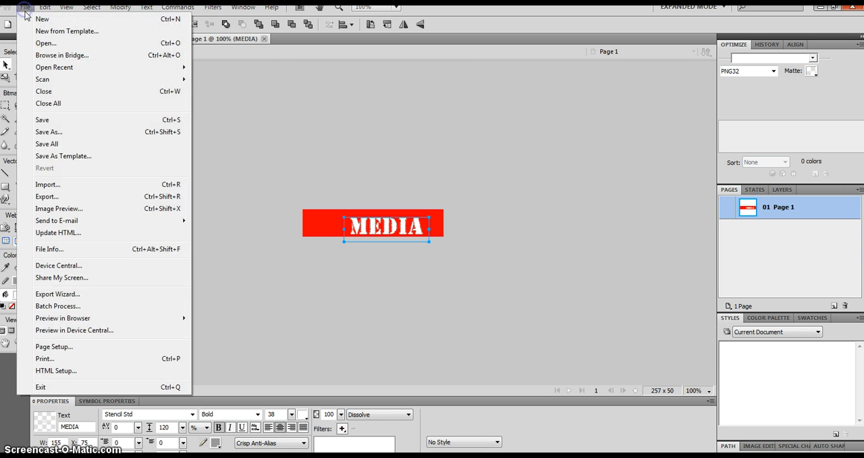
{"action": "left_click", "coordinate": [42, 132]}
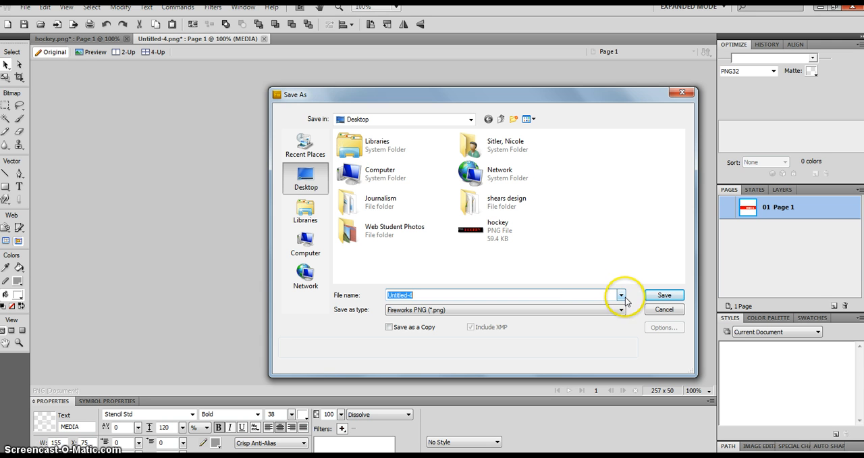
{"action": "left_click", "coordinate": [662, 310]}
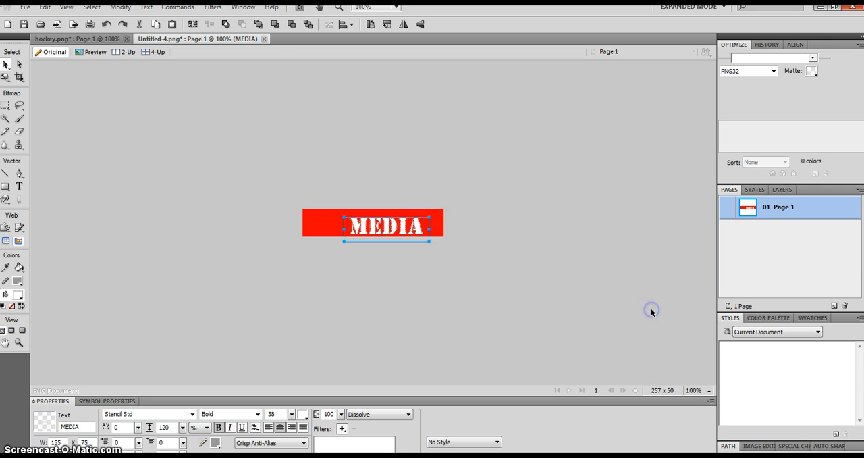